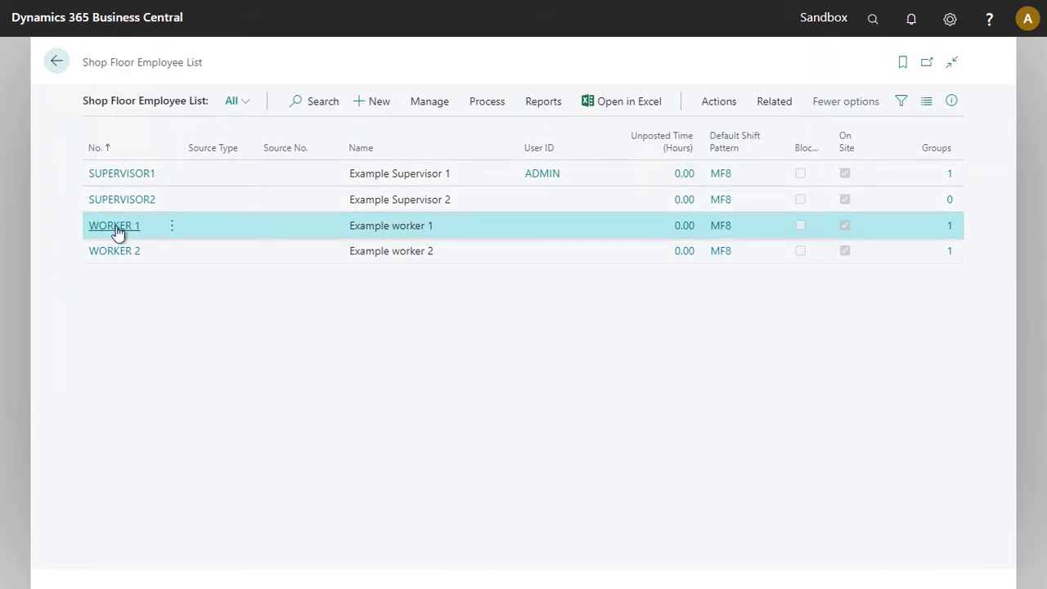
Step: In WORKER 1's Reports To mapping, assign SUPERVISOR1 as the managing employee and return to the employee list
left_click(115, 226)
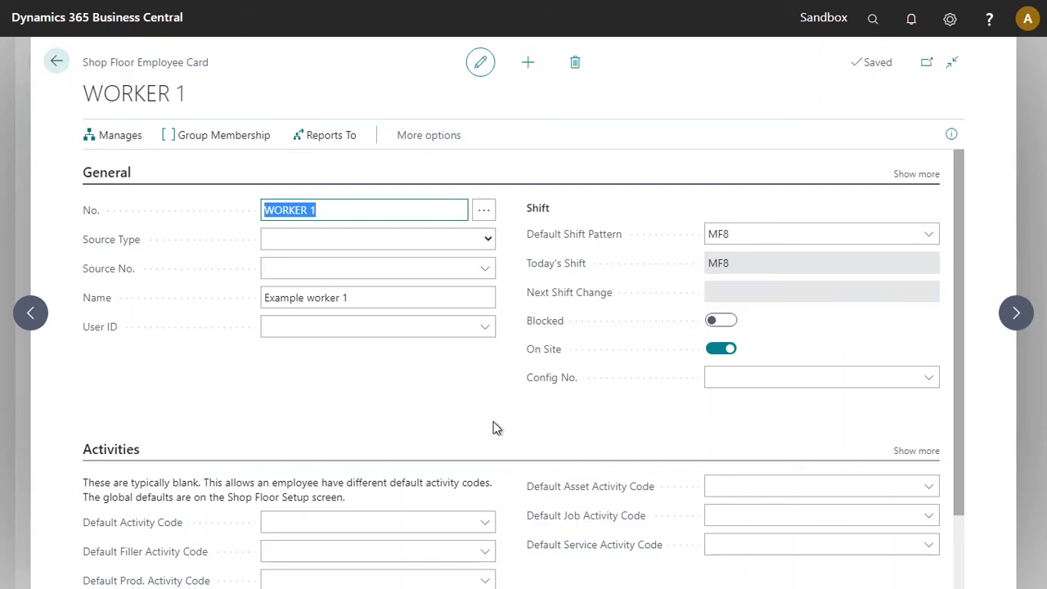
left_click(342, 151)
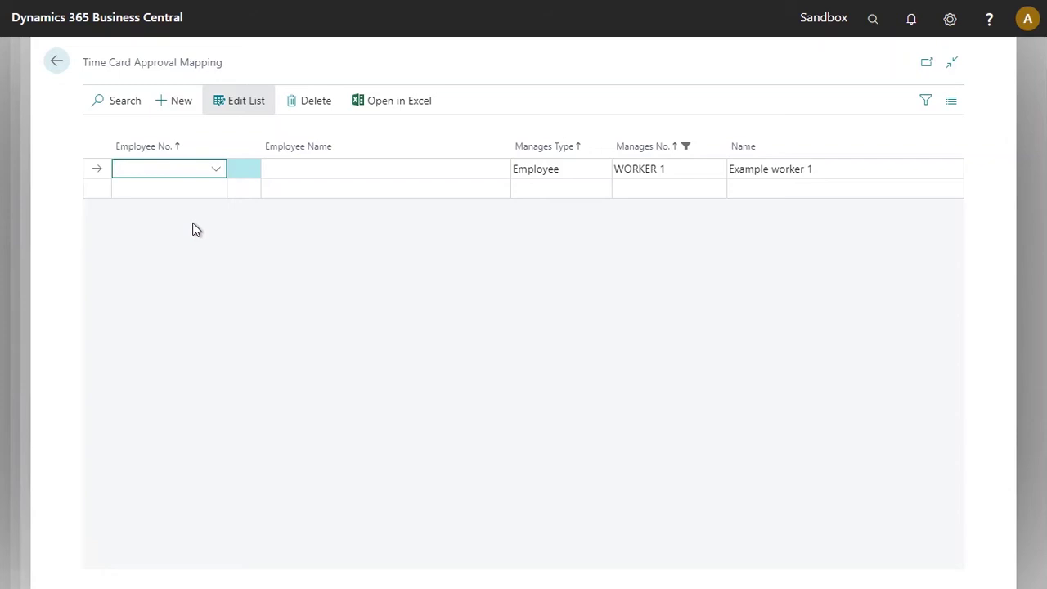
left_click(217, 171)
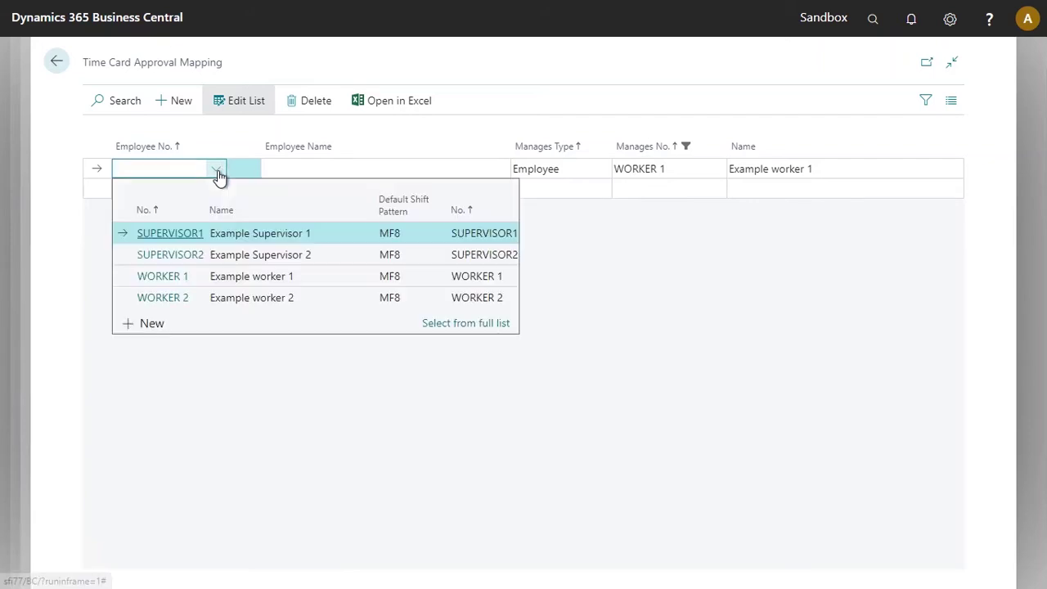
left_click(193, 235)
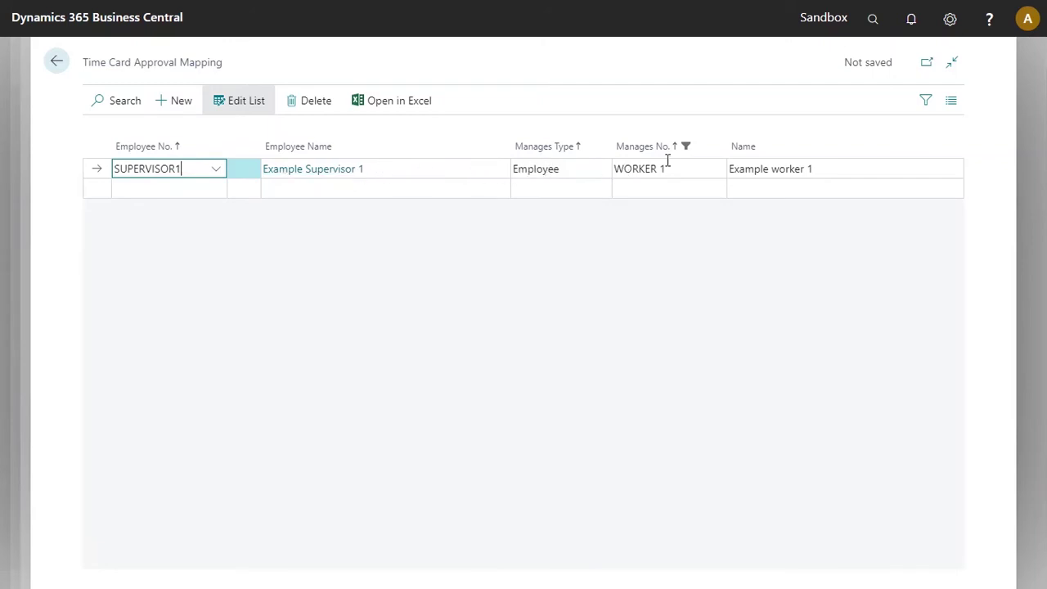
left_click(55, 70)
left_click(57, 70)
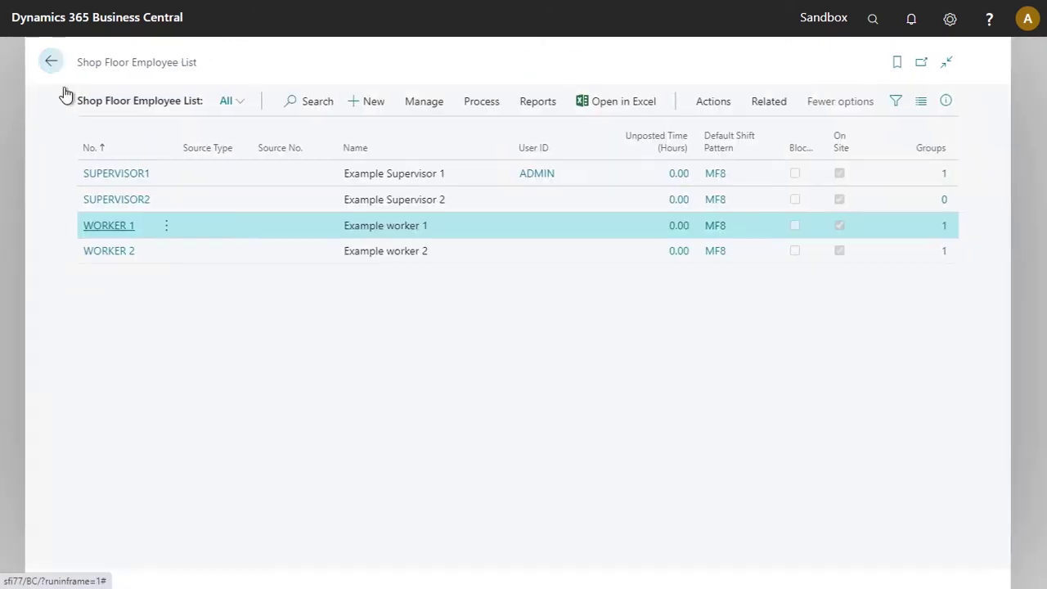
Step: Check which employees SUPERVISOR1 manages from the employee card, and return to the employee list
left_click(130, 176)
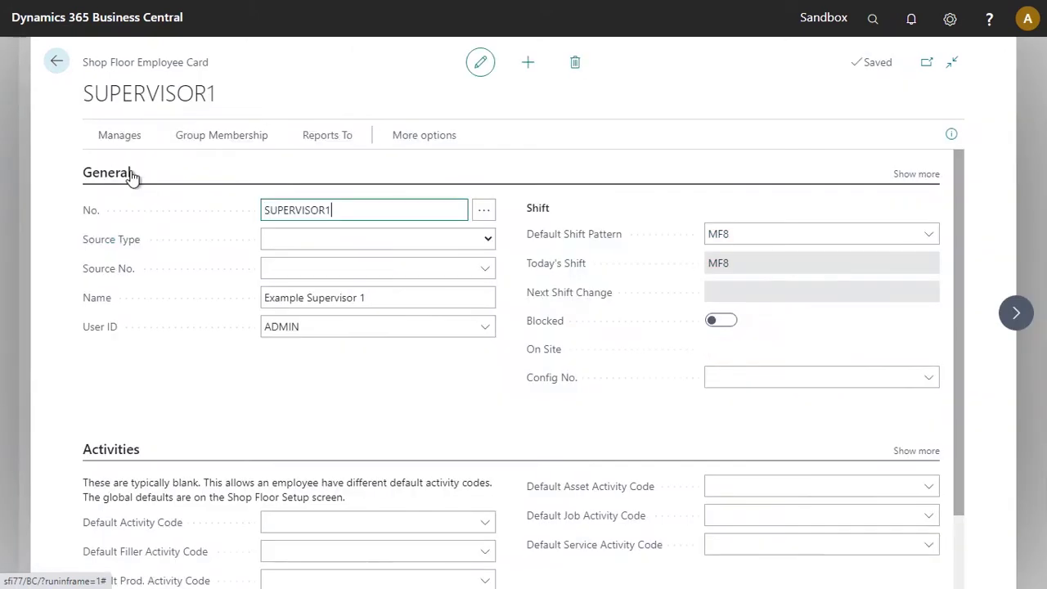
left_click(121, 141)
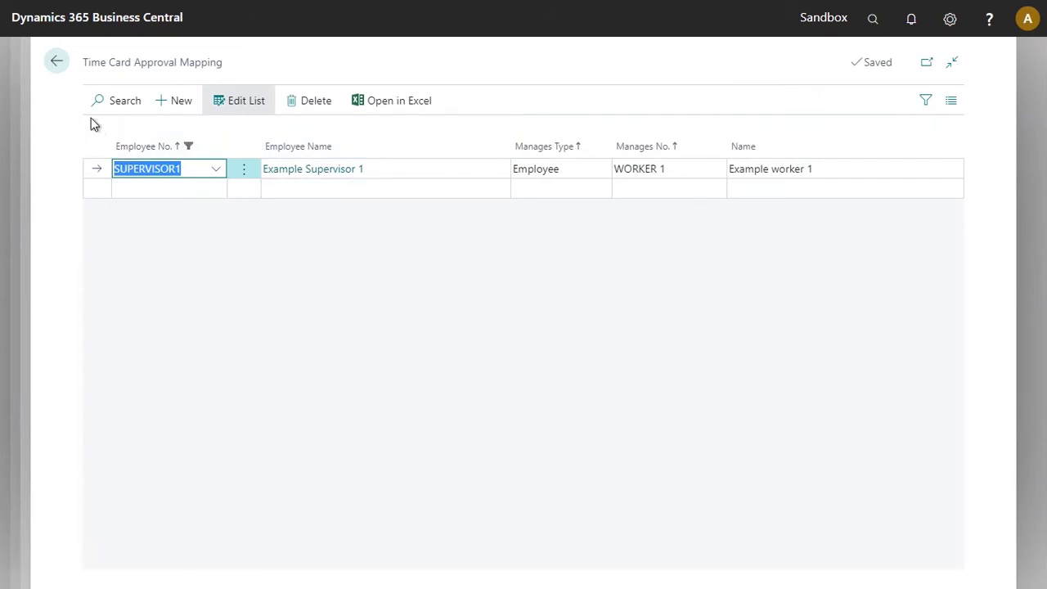
left_click(58, 63)
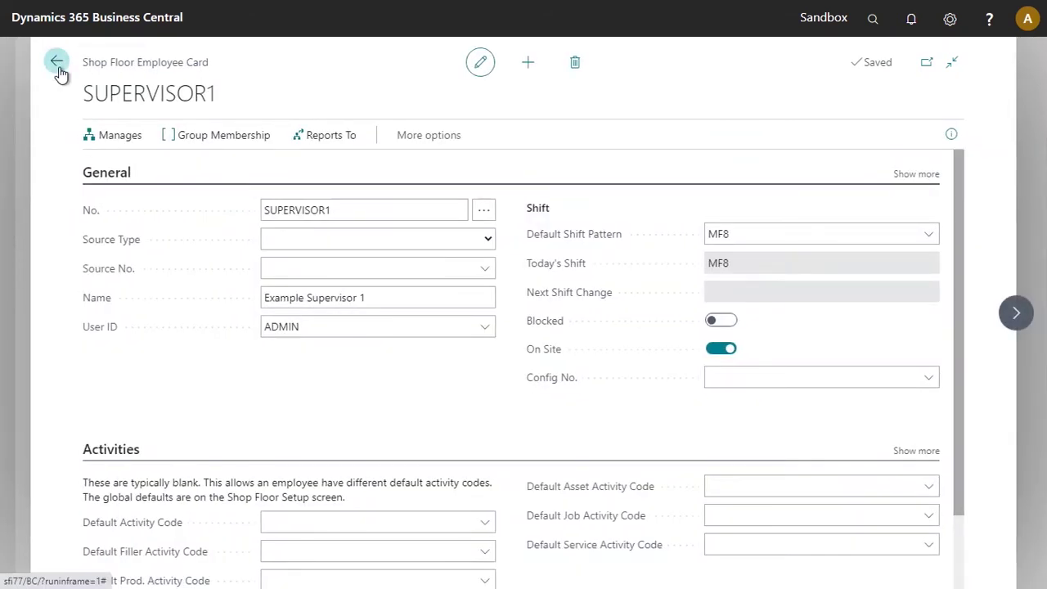
left_click(58, 63)
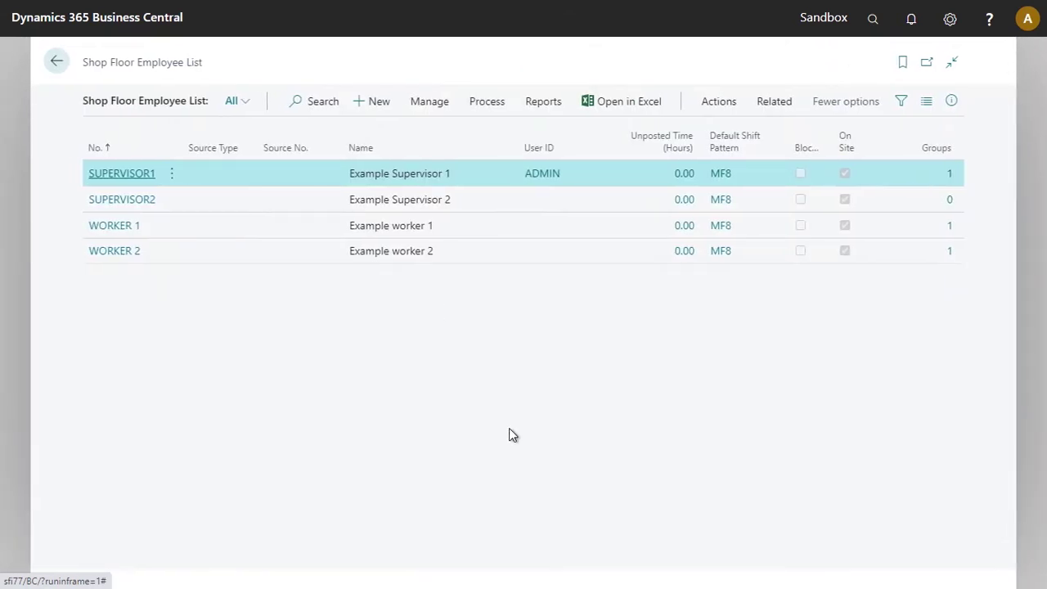
Step: Check who WORKER 2 reports to from the employee card, and leave the employee list
left_click(121, 256)
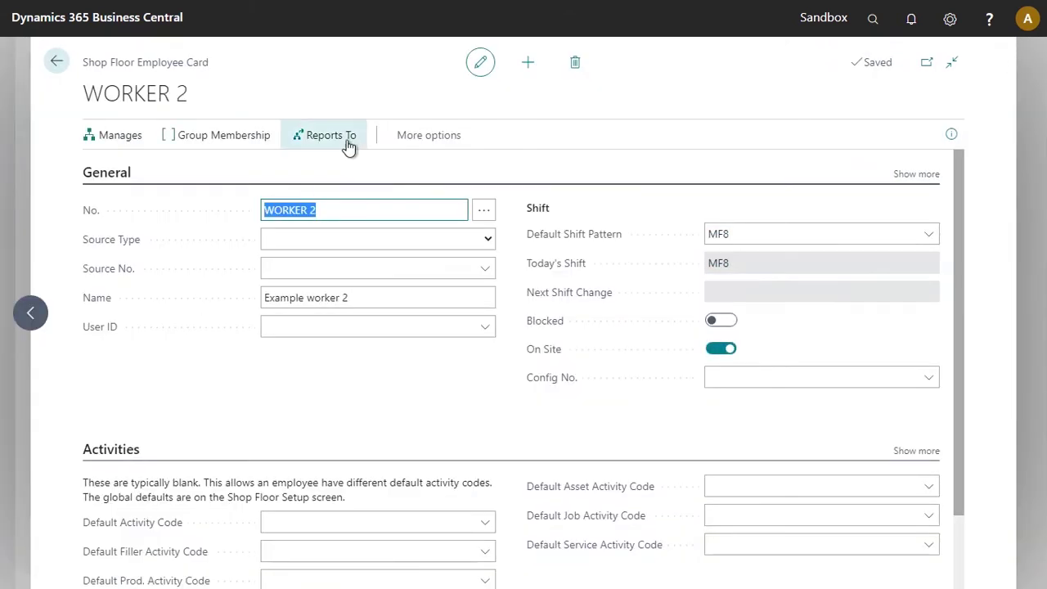
left_click(350, 143)
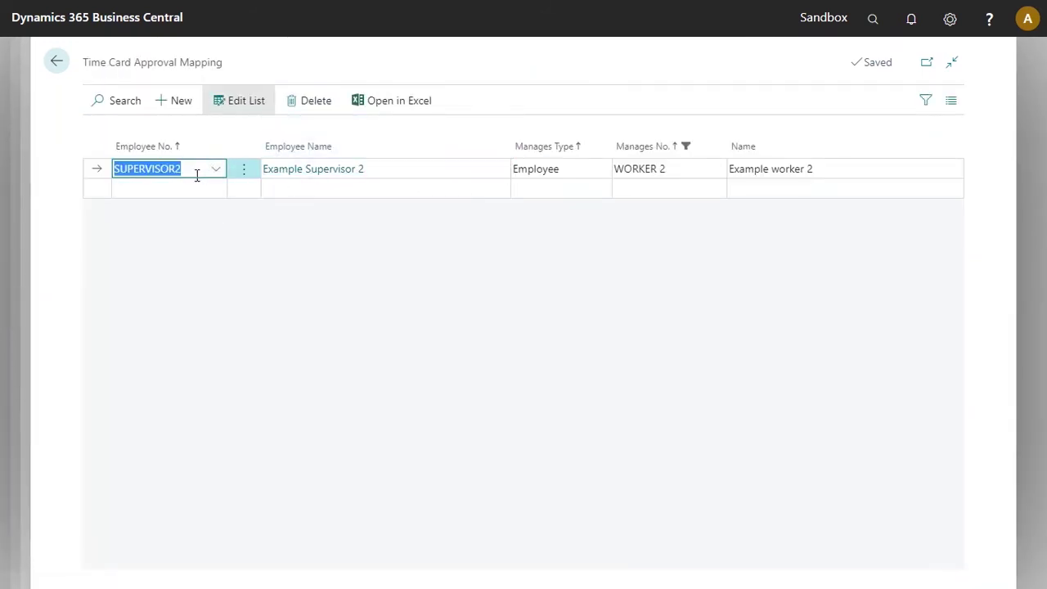
left_click(57, 62)
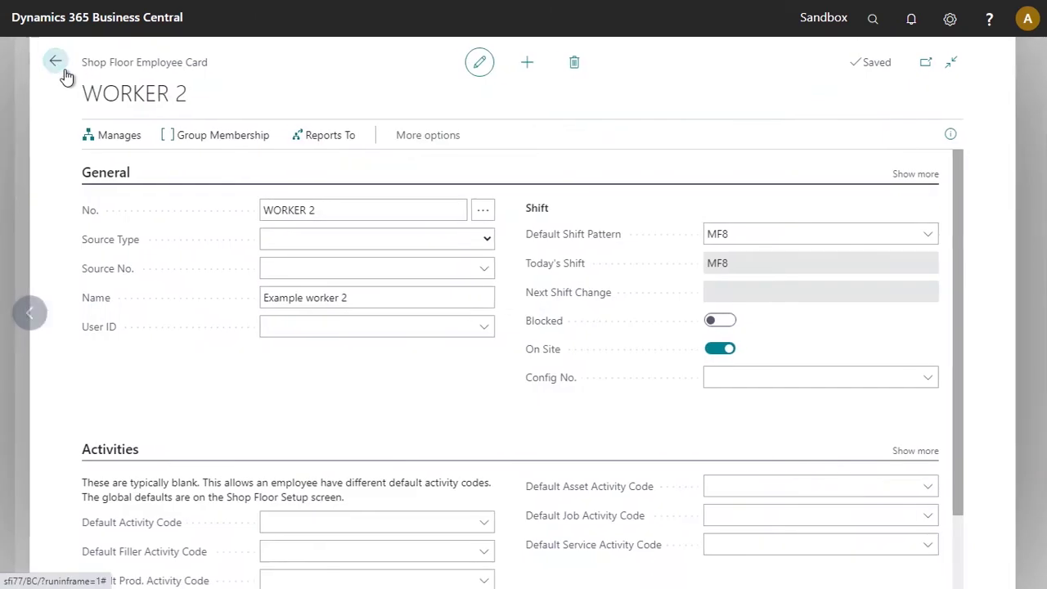
left_click(64, 65)
left_click(59, 63)
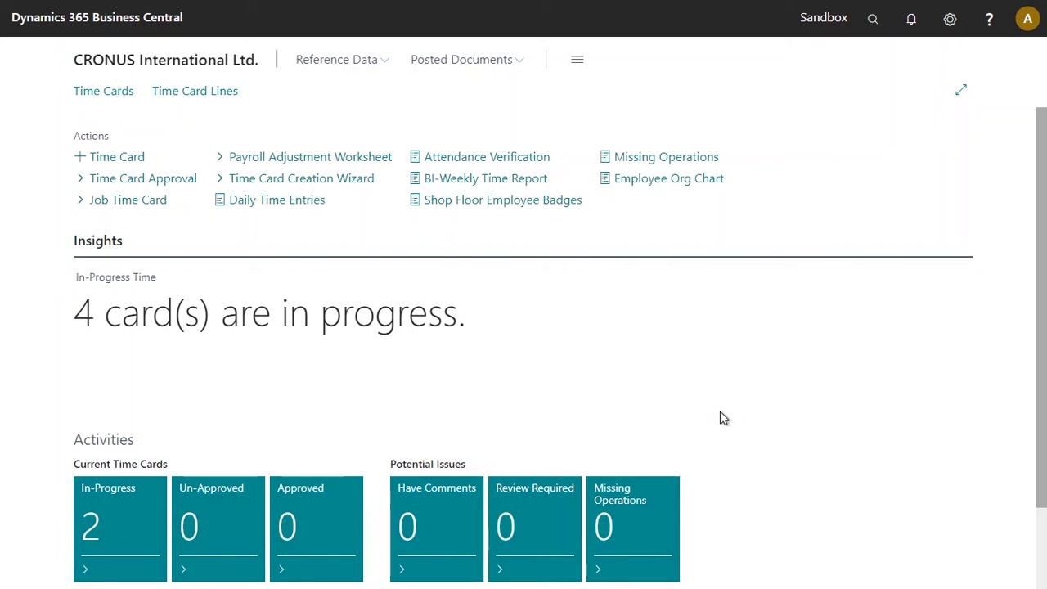
Step: Find the Shop Floor Function Permission page and remove the Post permission from the ADMIN user
left_click(873, 20)
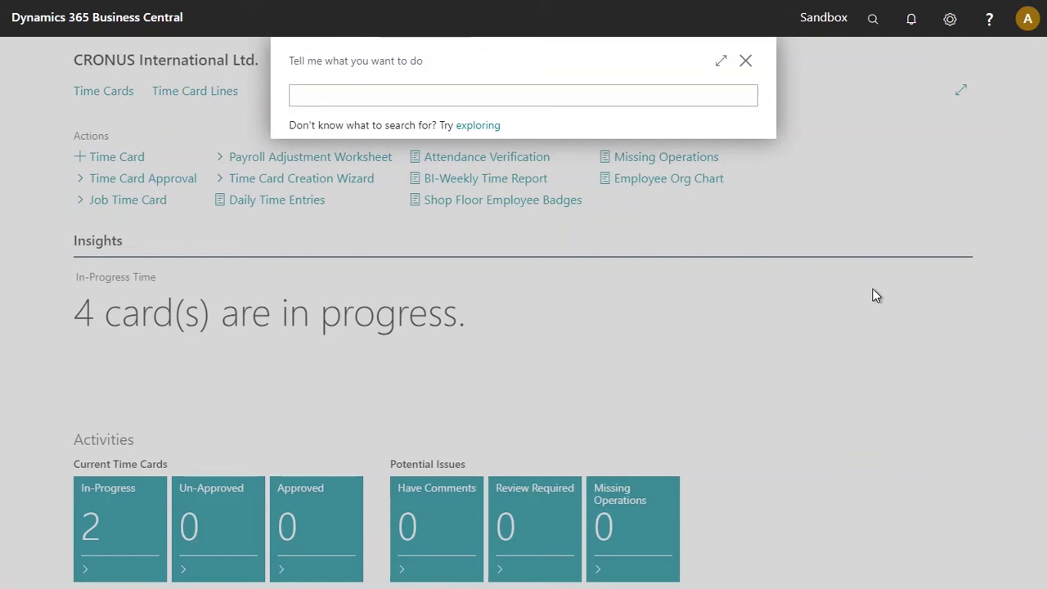
left_click(612, 94)
type("func")
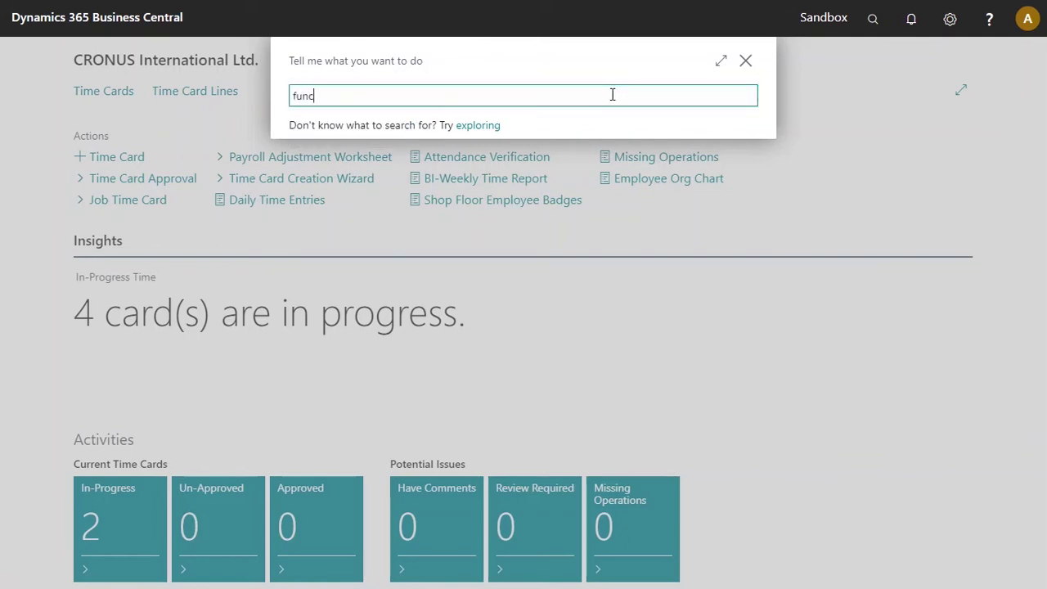
type("tion permi")
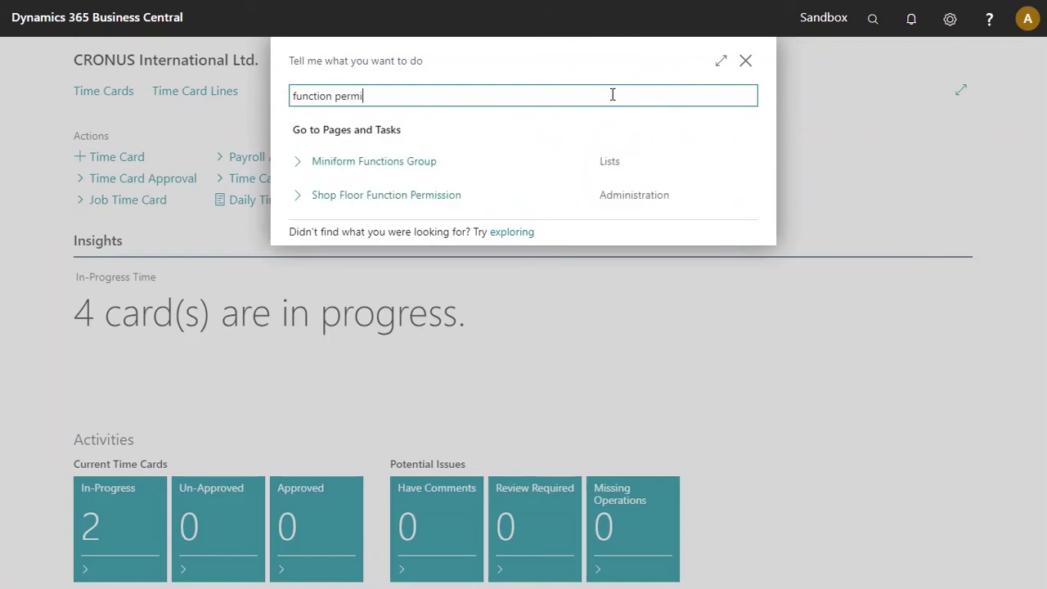
left_click(426, 163)
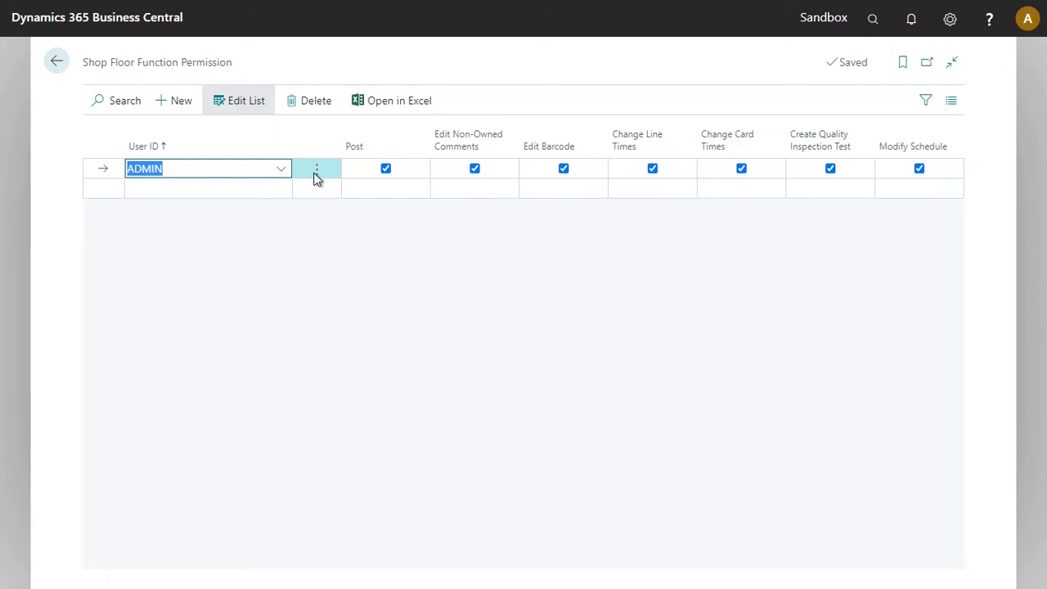
left_click(385, 169)
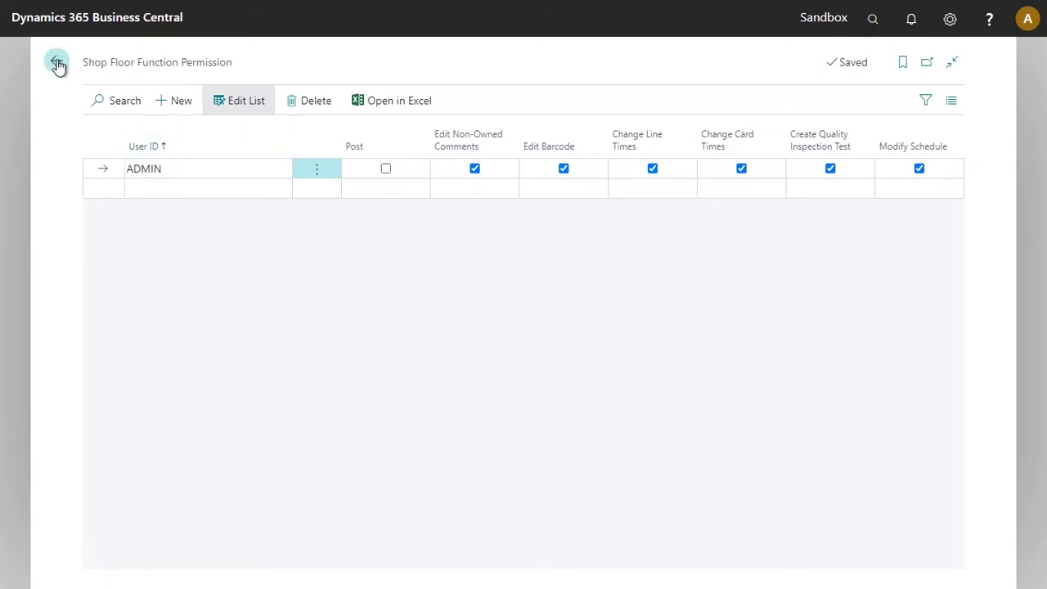
left_click(58, 65)
Step: Examine which employees appear in the Shop Floor Employee List and which cards appear in the Time Cards list
left_click(882, 21)
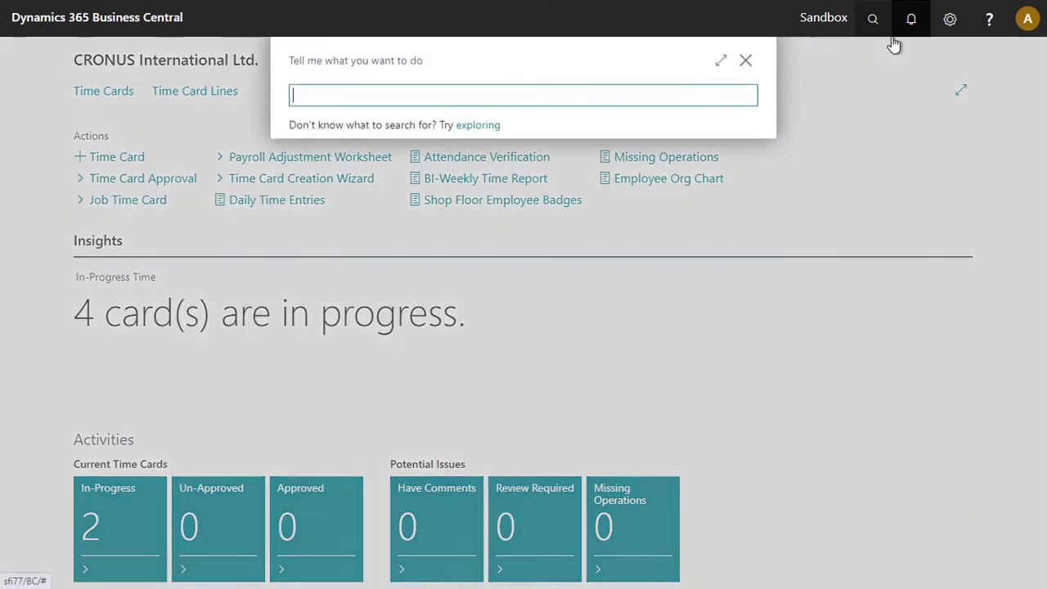
type("shop employee")
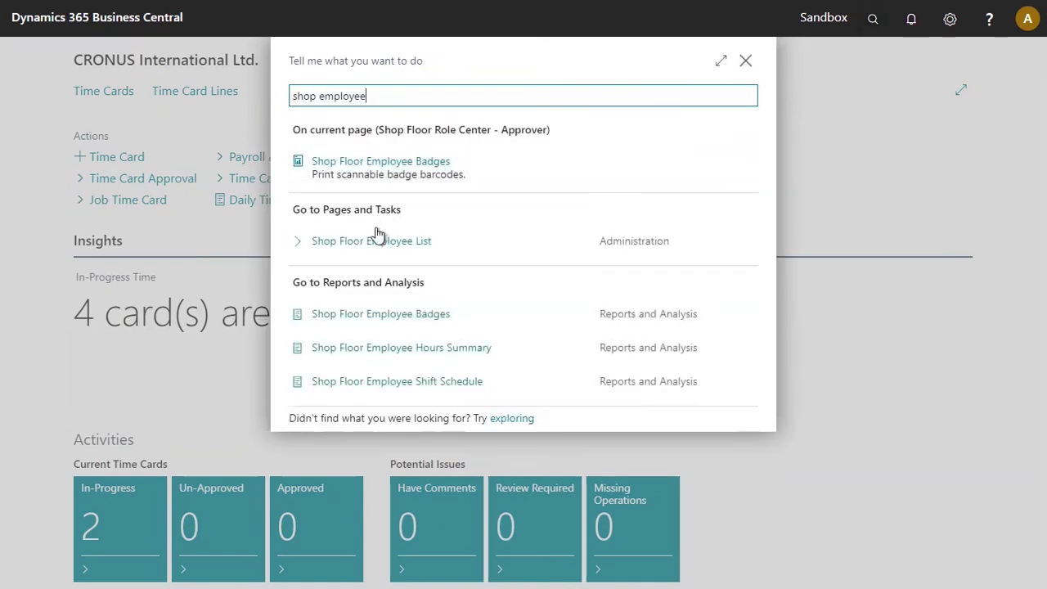
left_click(372, 241)
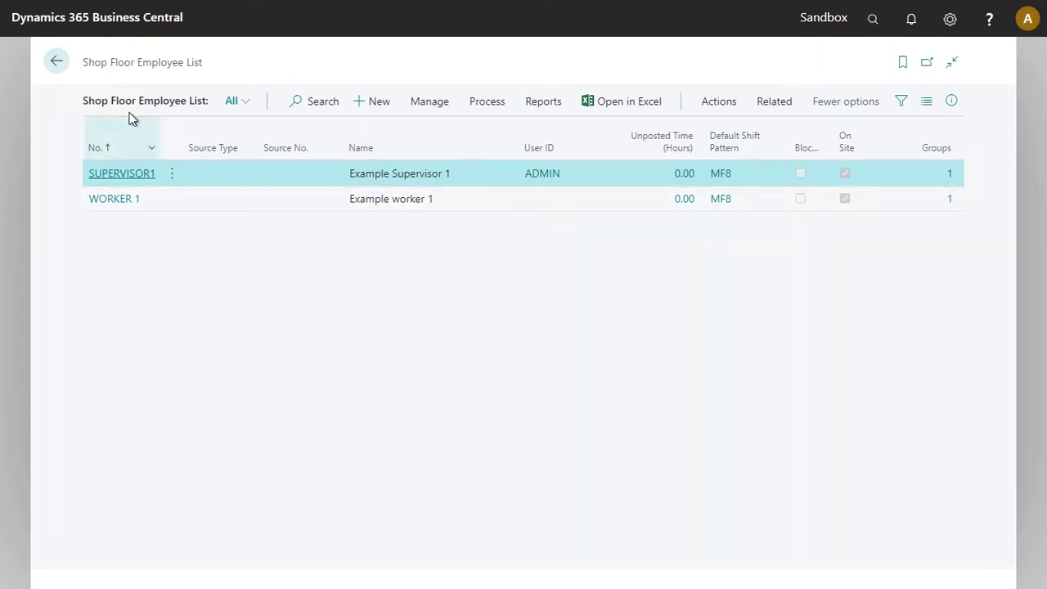
left_click(55, 63)
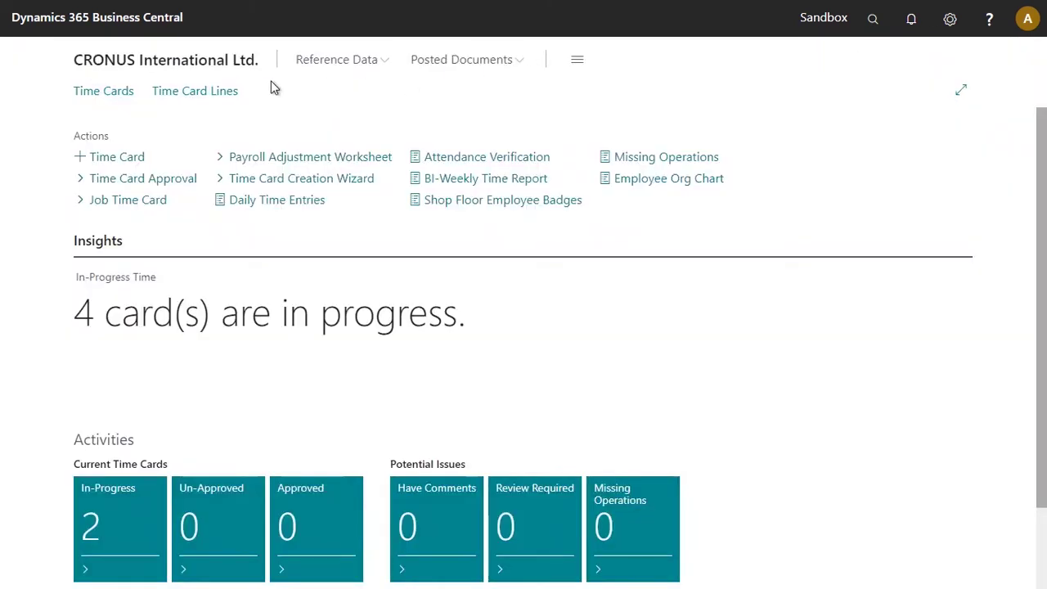
left_click(104, 91)
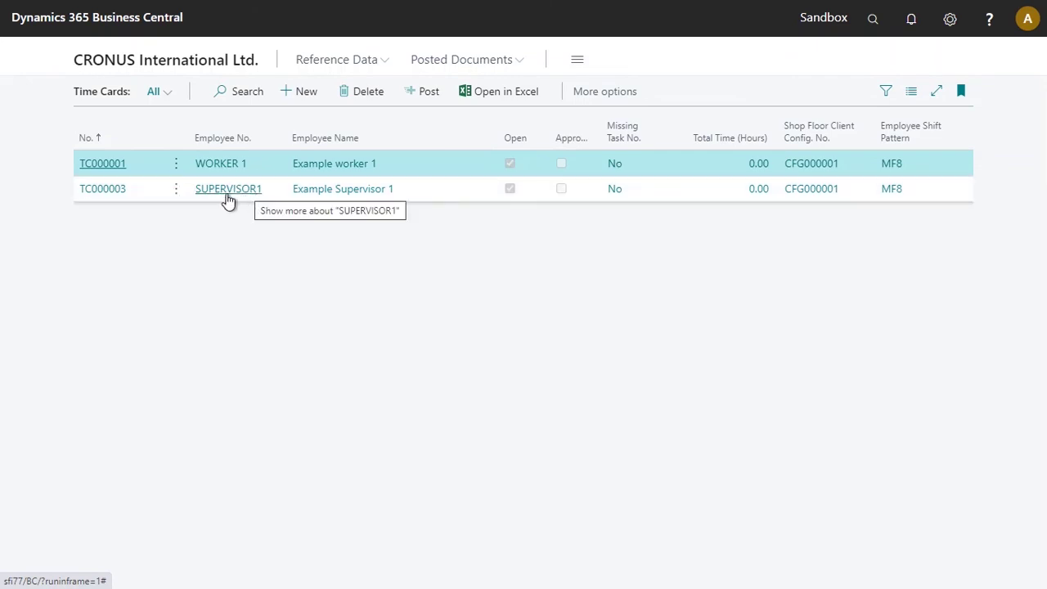
Step: Grant the Post permission to the ADMIN user on the Shop Floor Function Permission page
left_click(873, 18)
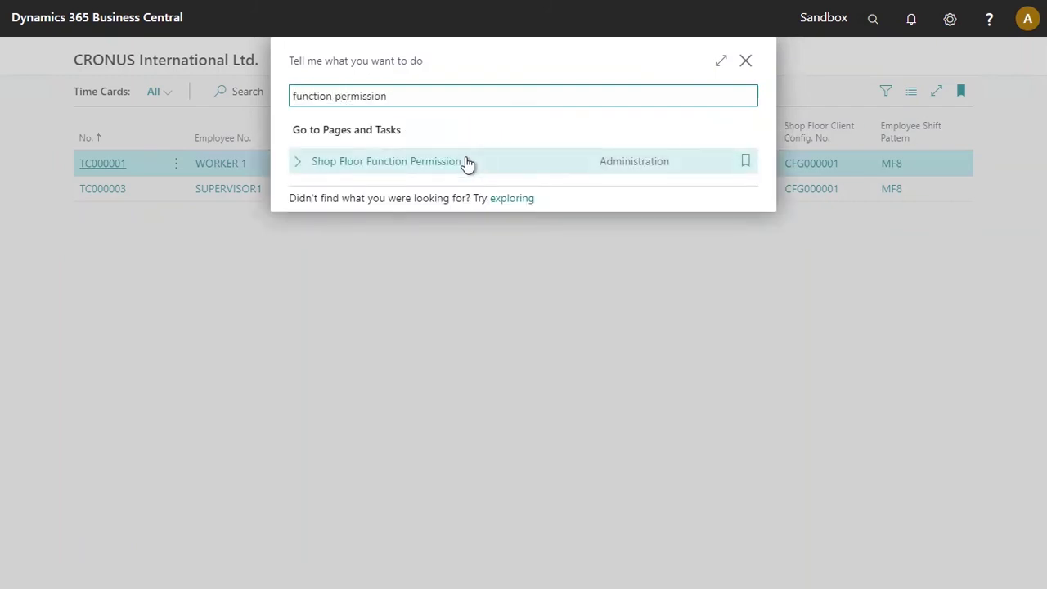
left_click(433, 162)
left_click(386, 169)
left_click(57, 61)
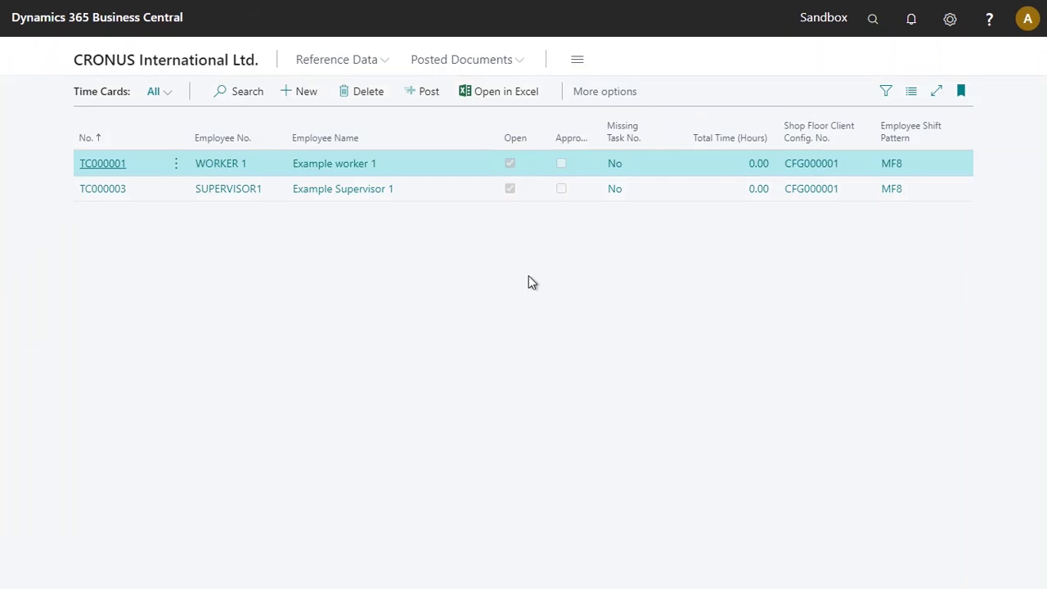
Step: Examine the Shop Floor Time Cards list in the expanded view, and return to the role center home page
left_click(874, 19)
type("time cards")
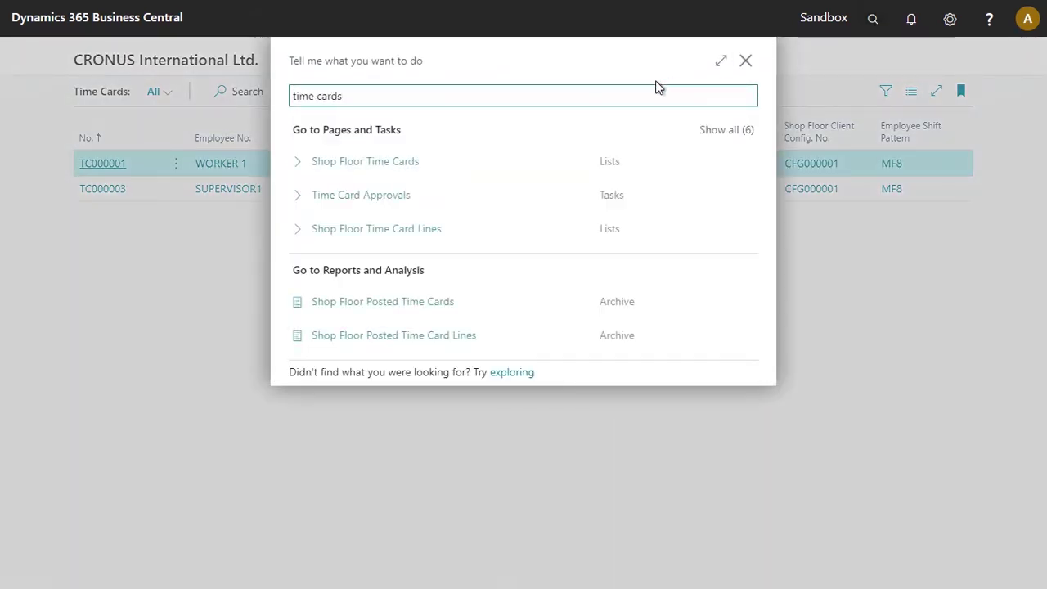
left_click(404, 163)
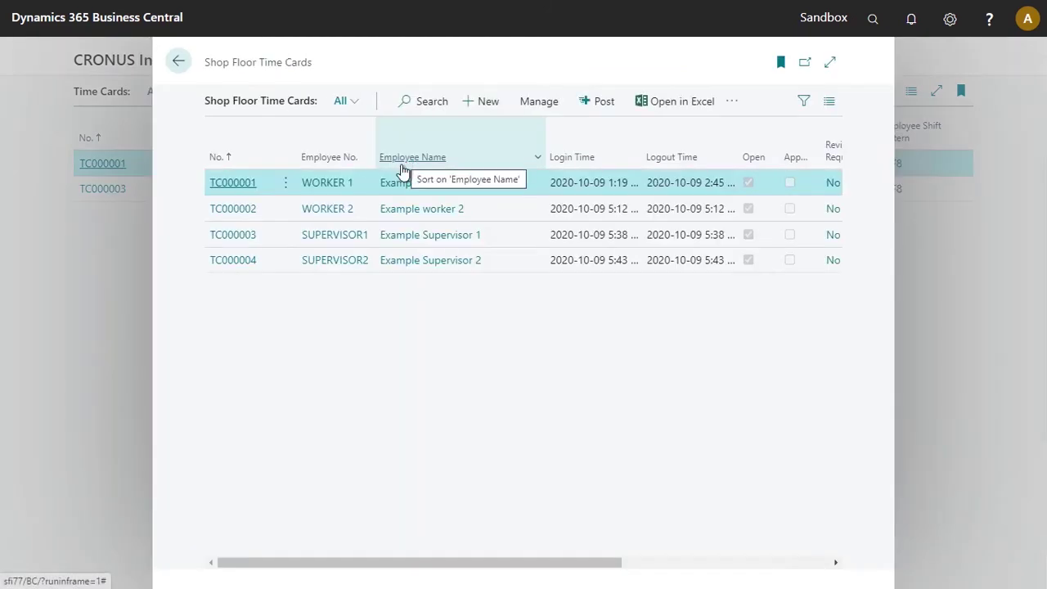
left_click(828, 64)
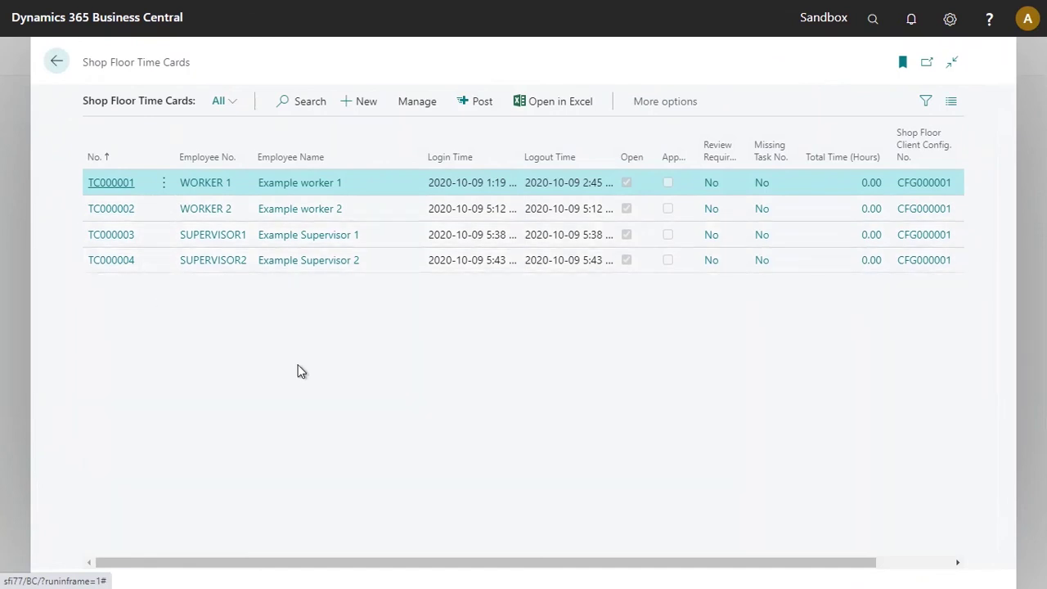
left_click(60, 63)
left_click(229, 64)
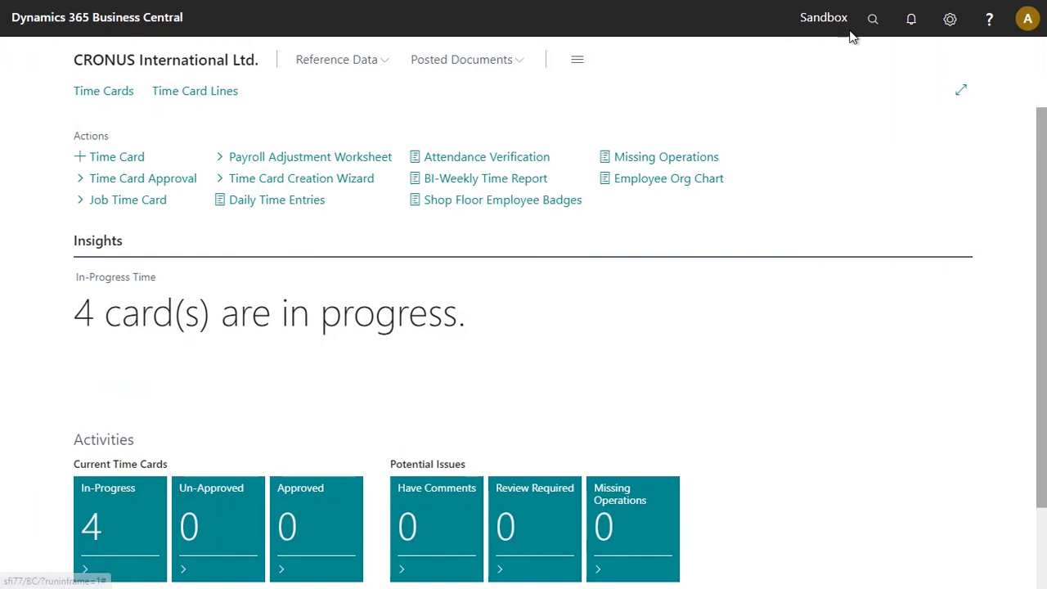
Step: Search for "time card approval" and open the Time Card Approvals page
left_click(873, 20)
type("time card ap")
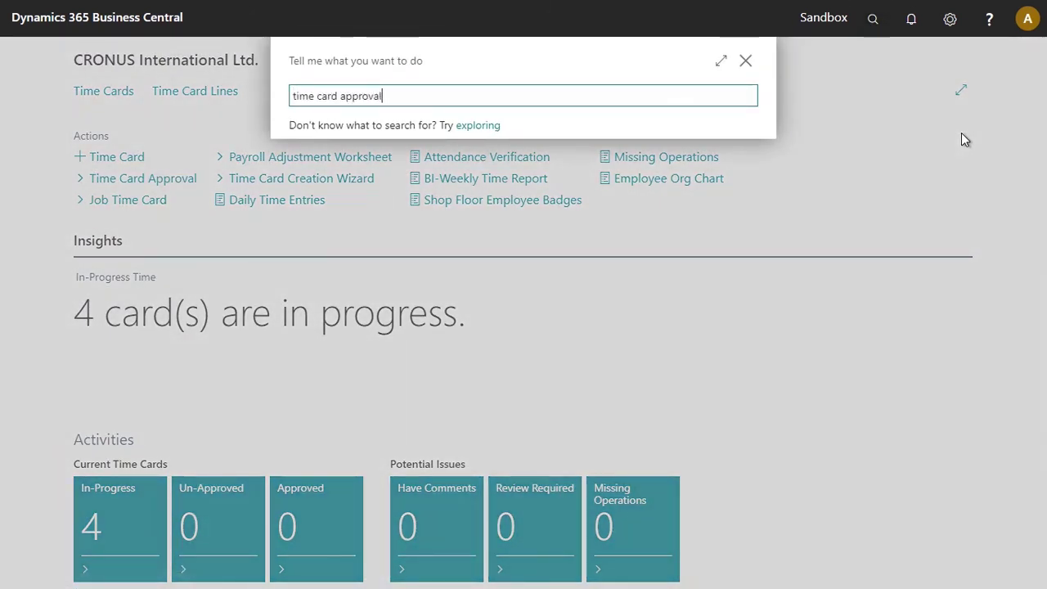
type("proval")
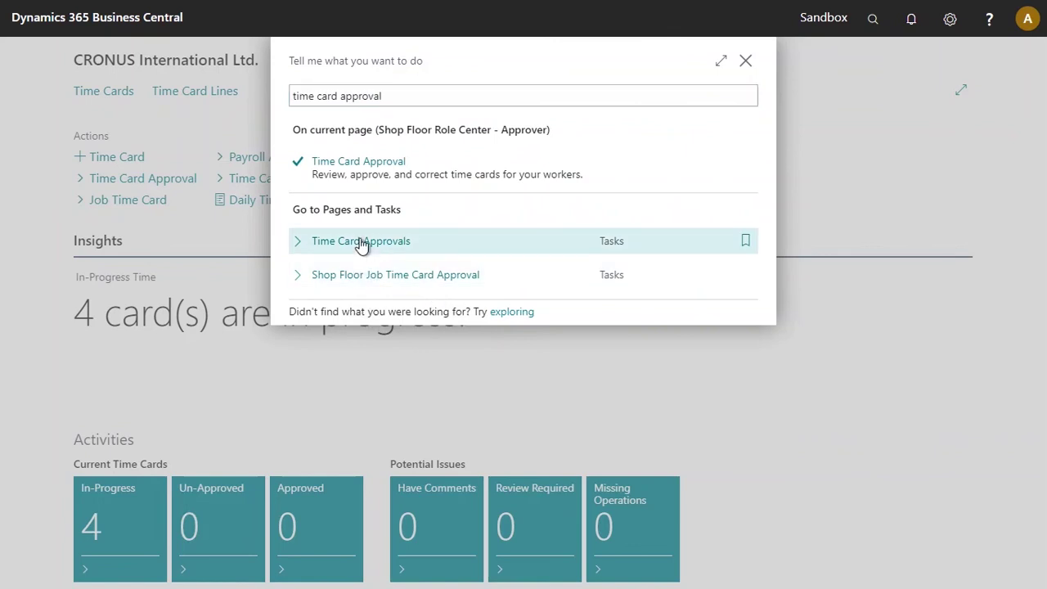
left_click(361, 245)
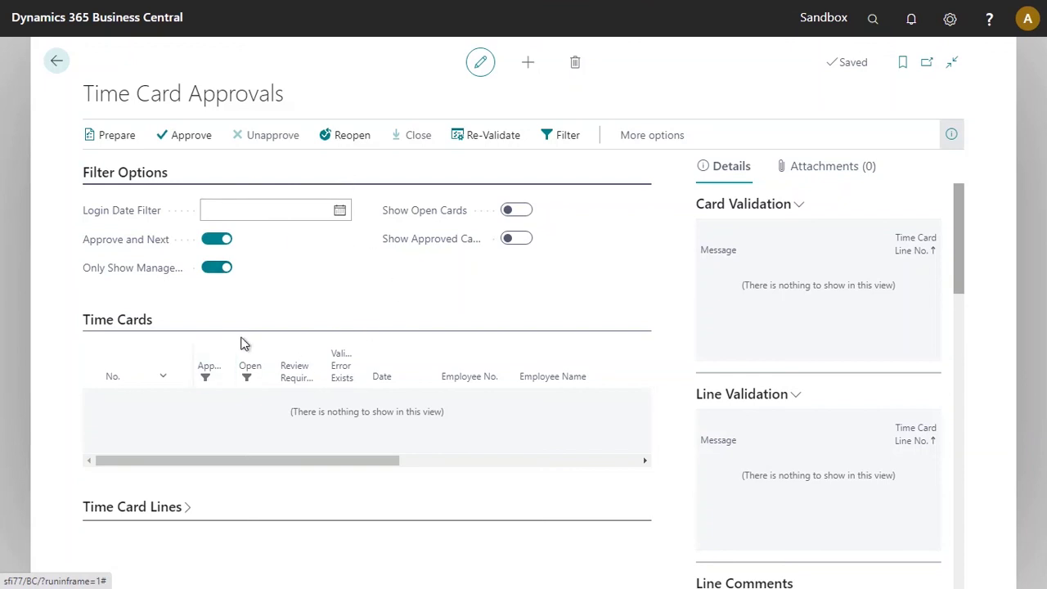
Step: In the approval filter options, disable the only-show-managed filter and enable showing both approved and open cards
left_click(219, 272)
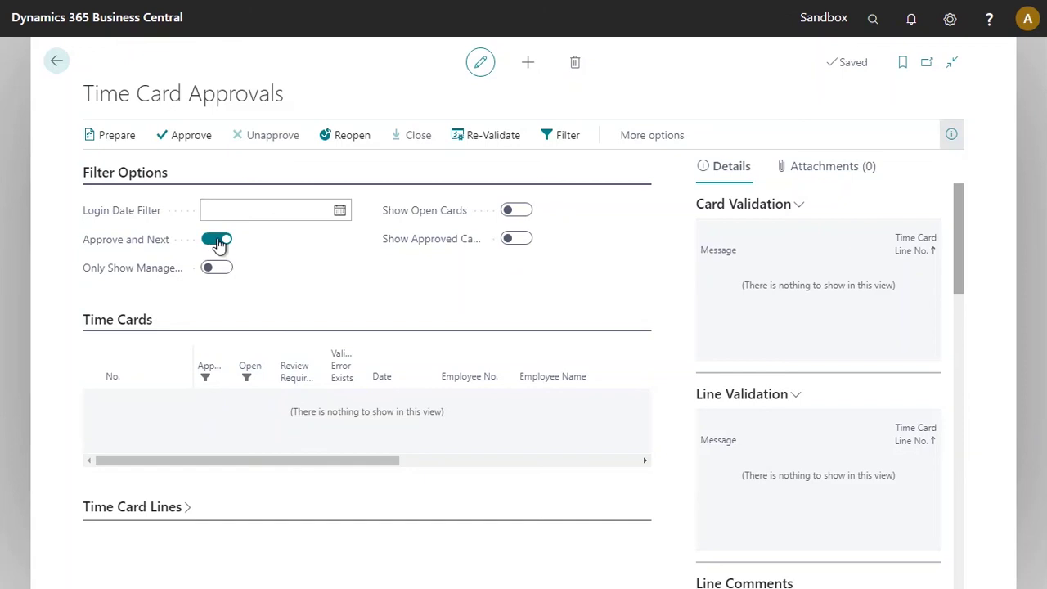
left_click(511, 239)
left_click(509, 211)
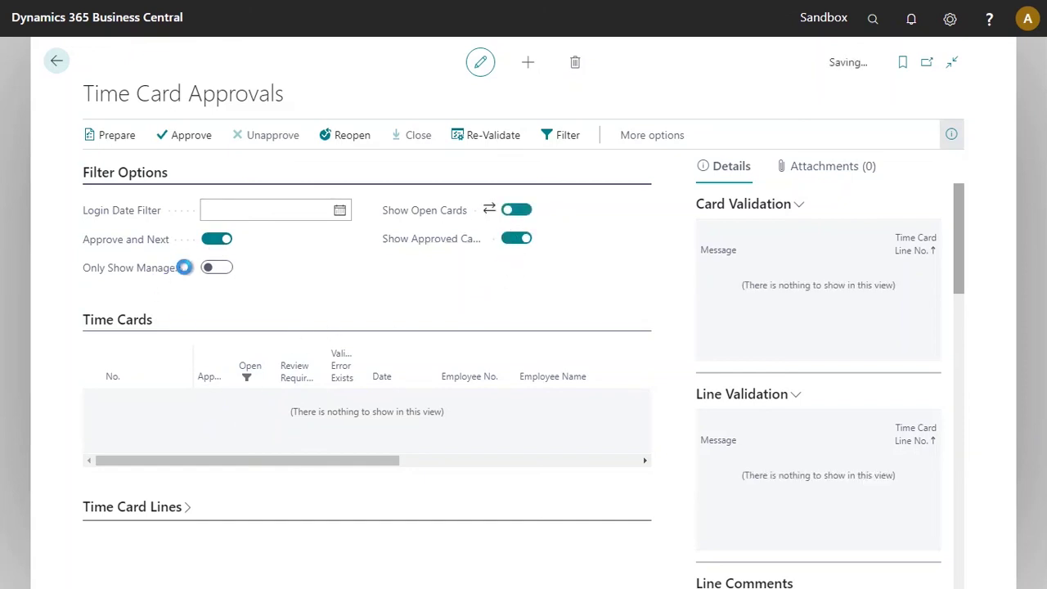